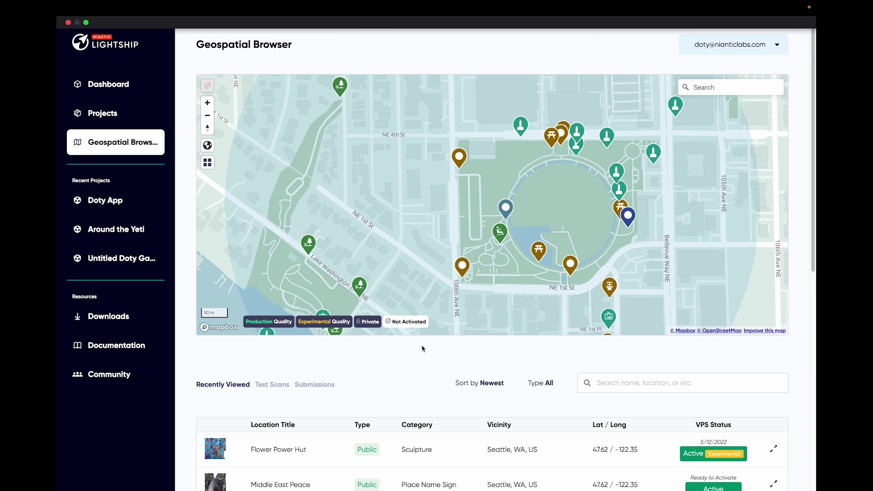
Search the map for One Bellevue Center and open its Relic location with the 3D mesh preview.
click(719, 85)
text(One Bell)
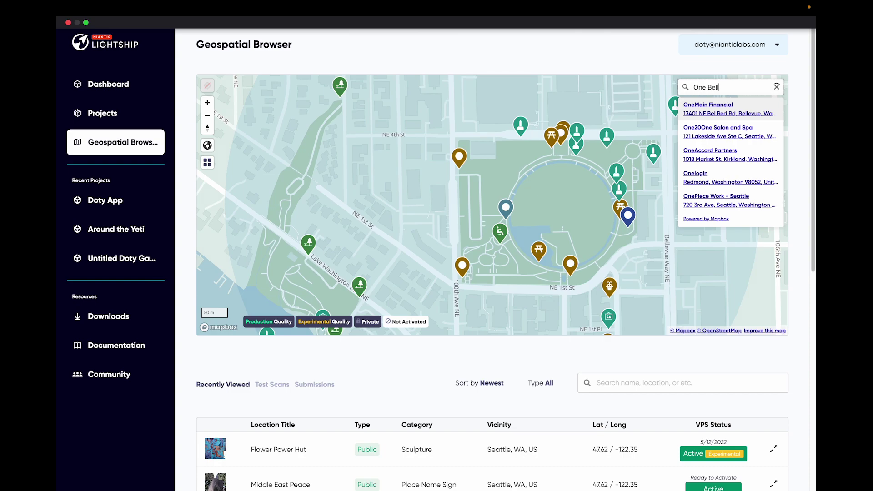
text(evue)
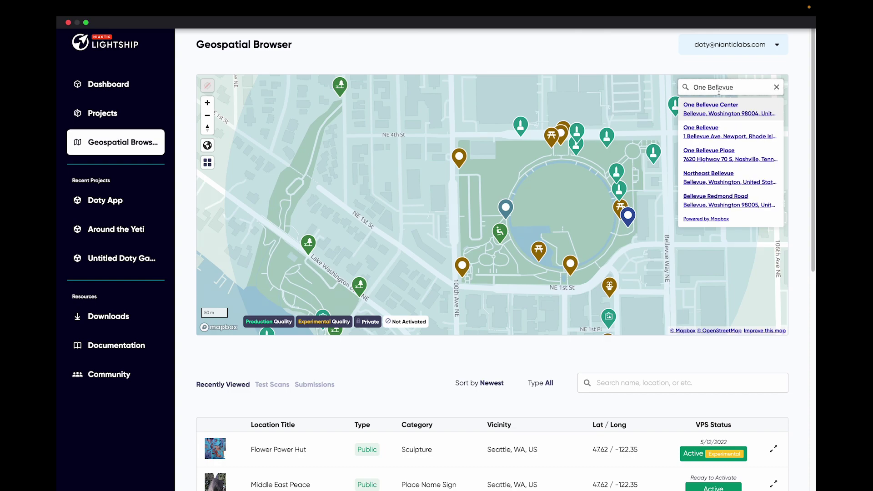
click(718, 108)
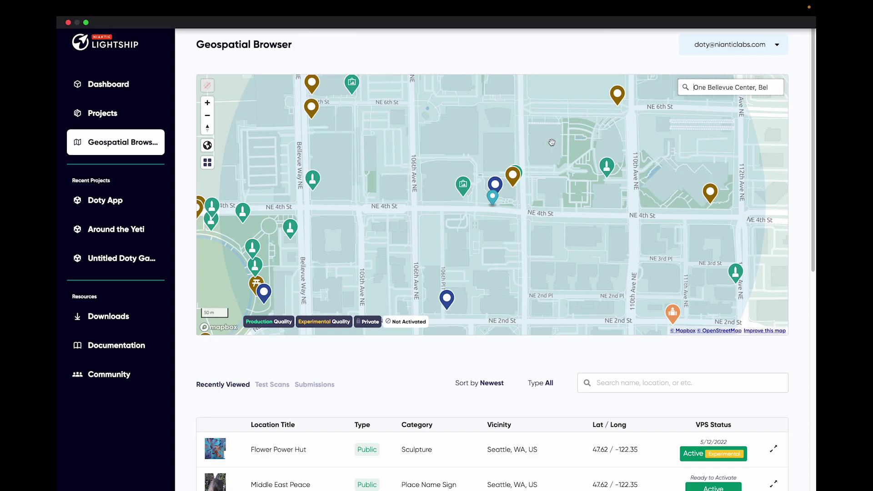
click(495, 184)
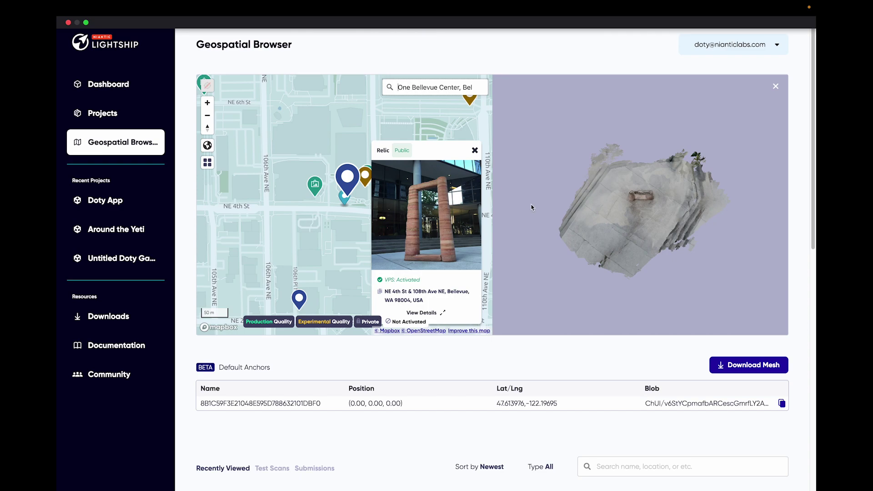
Orbit the Relic arch mesh to an angled view and download the Relic location's mesh.
drag(633, 220, 684, 203)
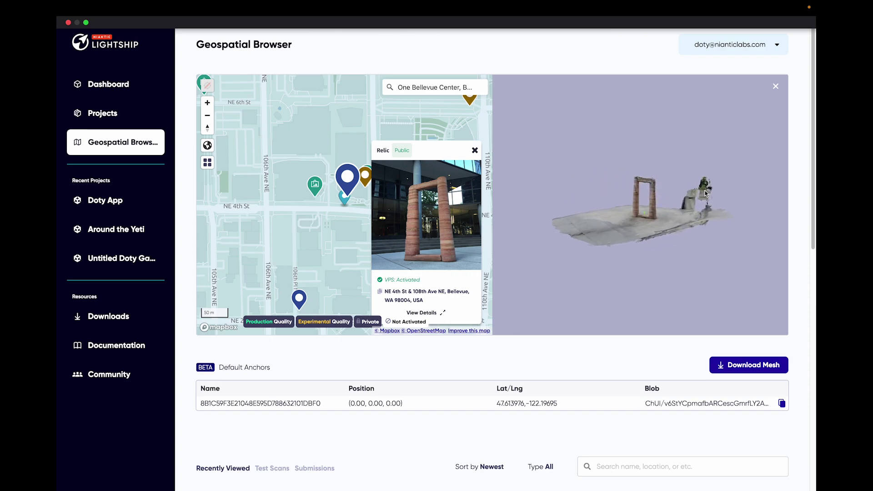
click(762, 373)
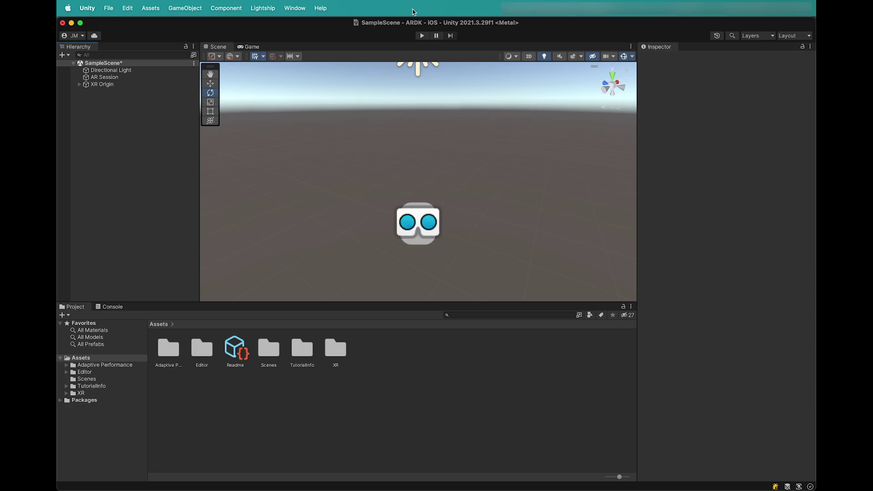
click(266, 9)
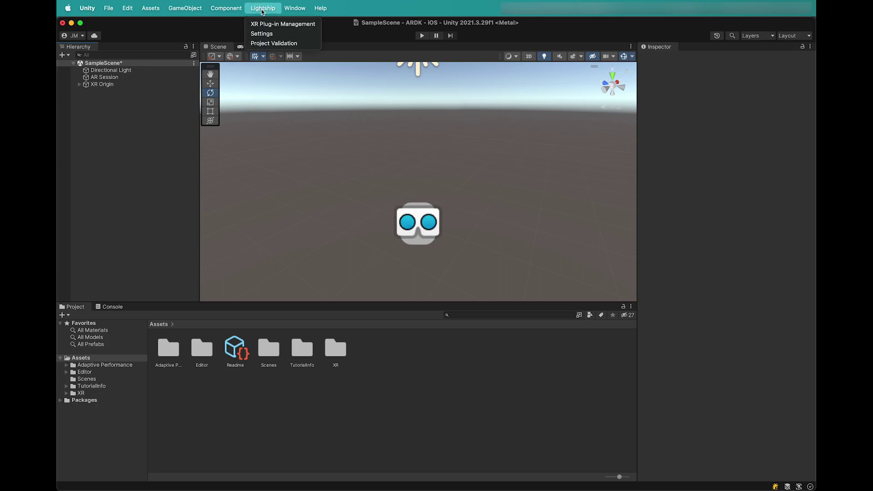
click(290, 34)
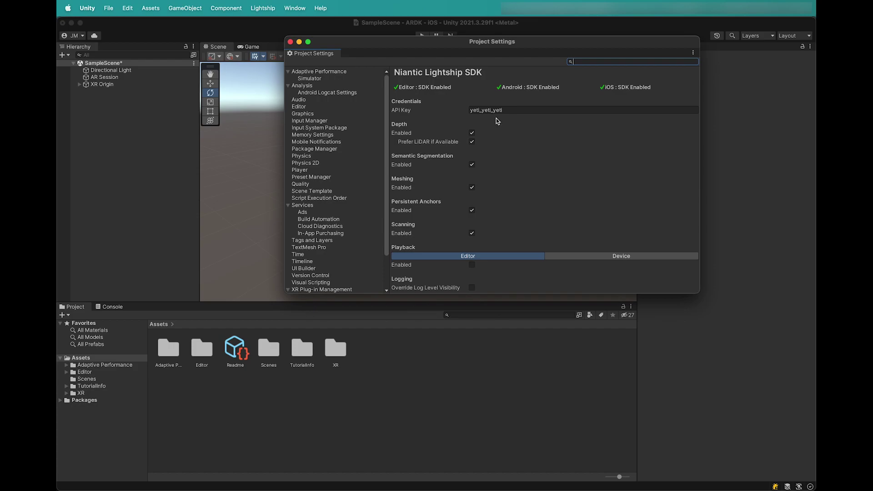
click(291, 41)
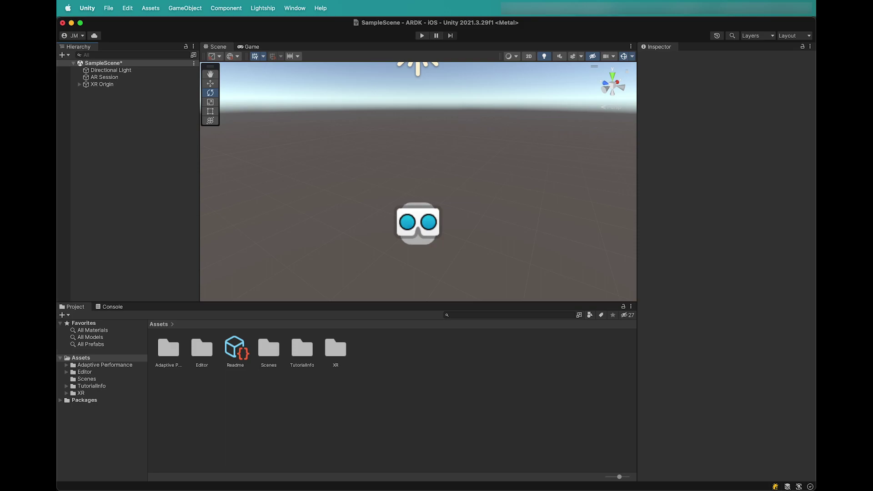
Import the downloaded Relic mesh into Assets and inspect the Relic(MockLocation) prefab and Relic manifest.
drag(813, 464, 403, 357)
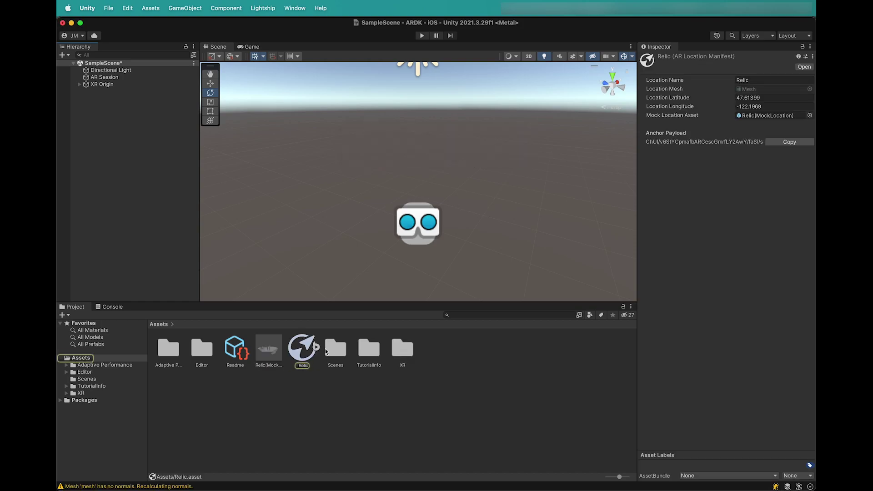
click(272, 350)
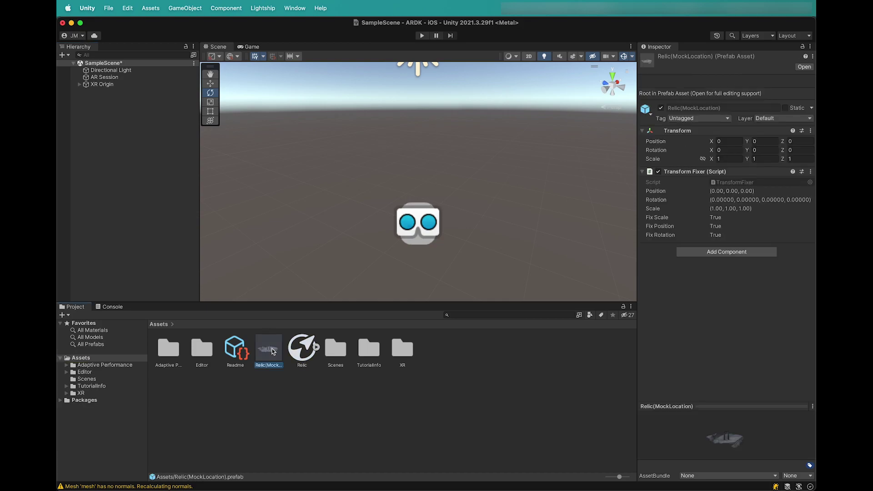
click(309, 353)
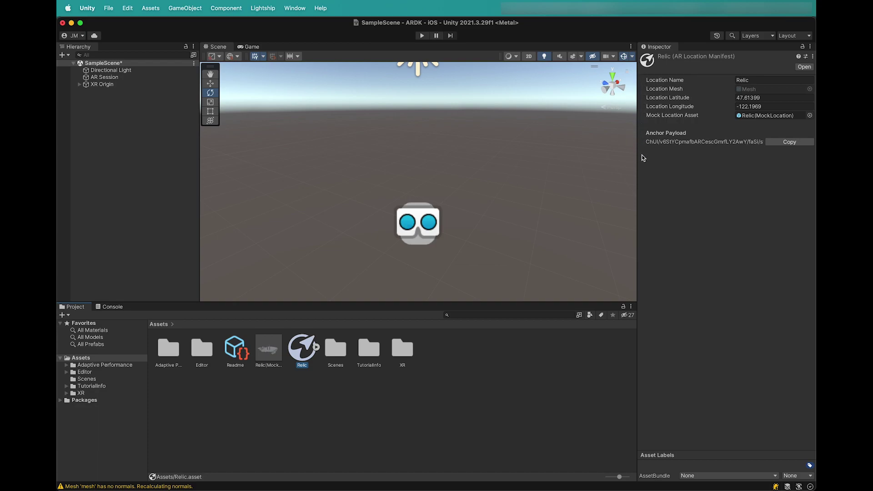
Give XR Origin an AR Location Manager with Auto Track enabled and add a child AR Location.
click(107, 86)
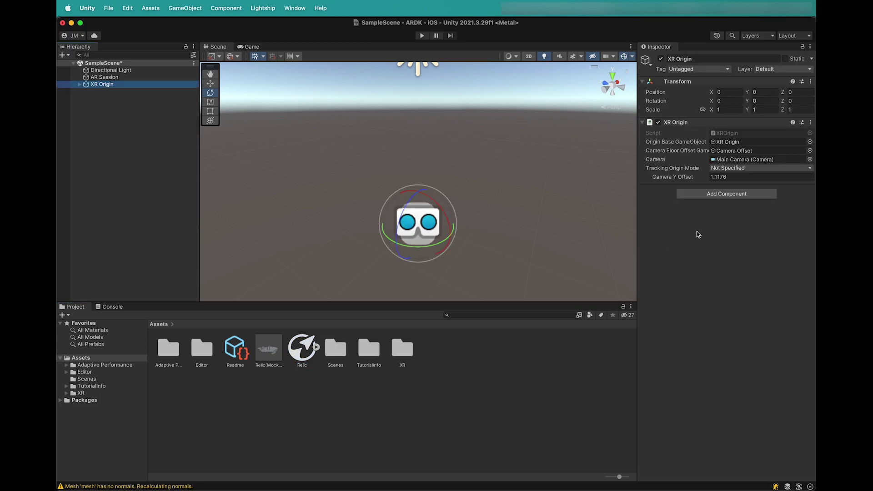
click(729, 197)
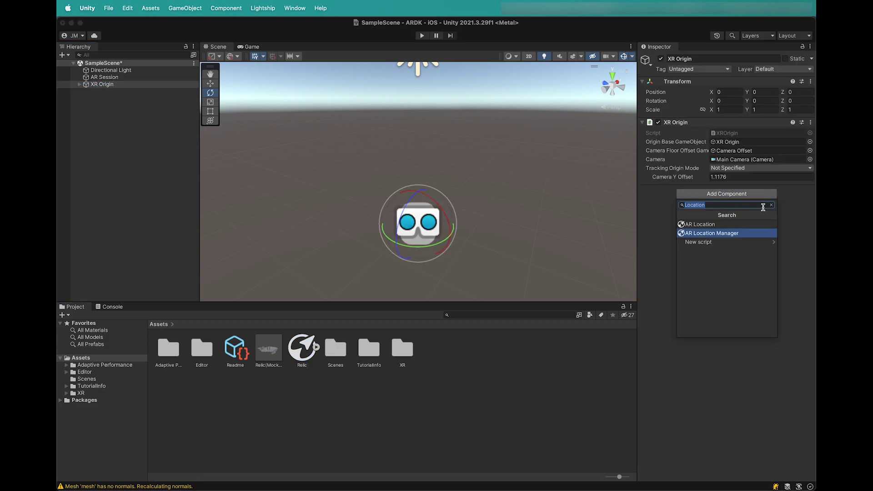
click(744, 235)
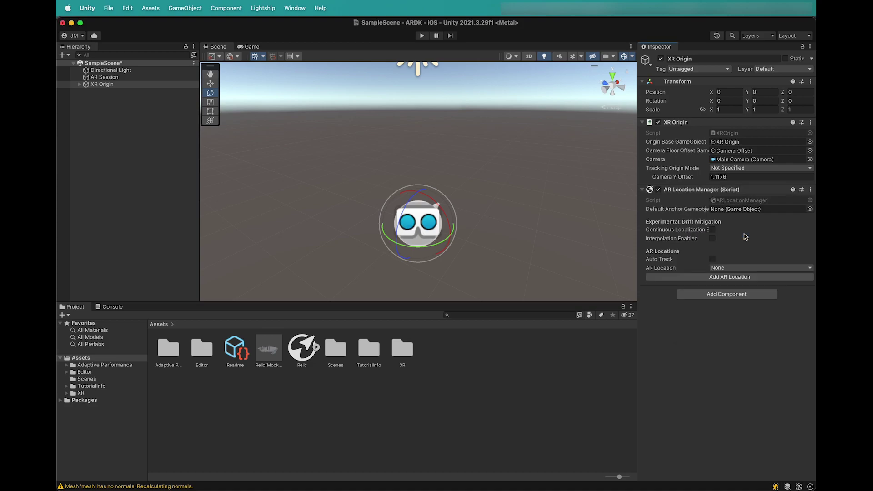
click(712, 259)
click(737, 277)
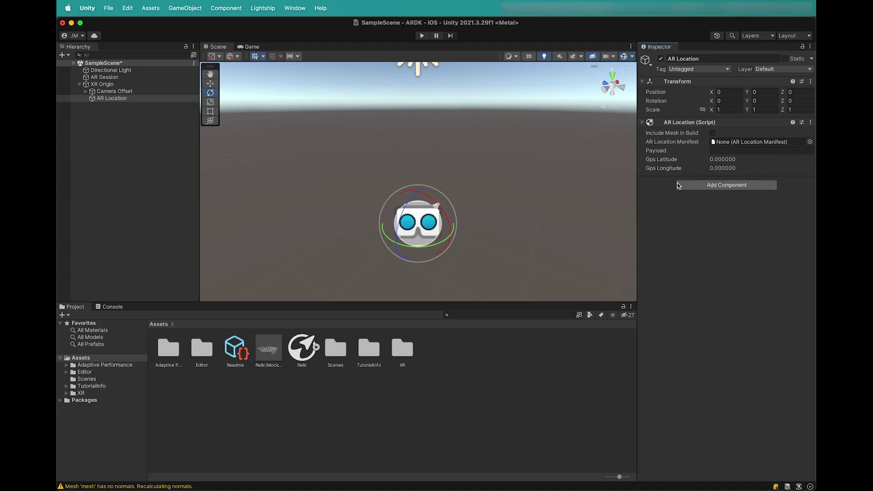
Assign the Relic manifest to the AR Location and enable Include Mesh in Build.
mouse_move(656, 145)
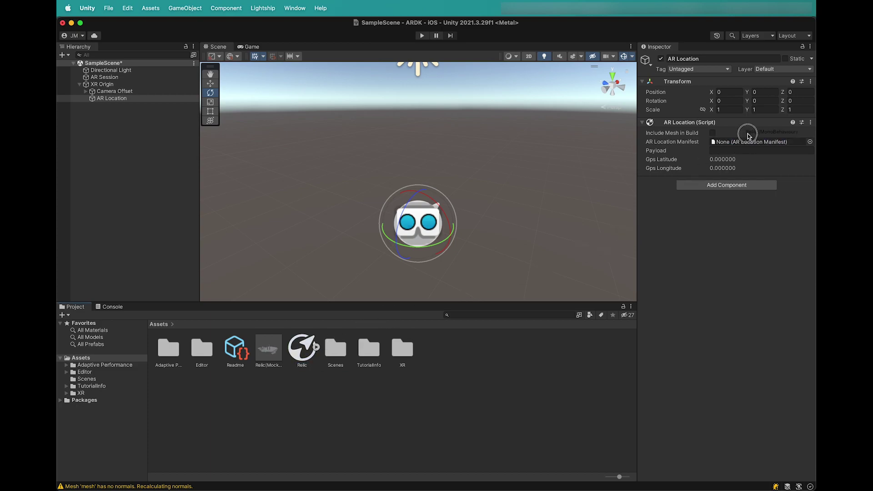
drag(749, 135, 759, 142)
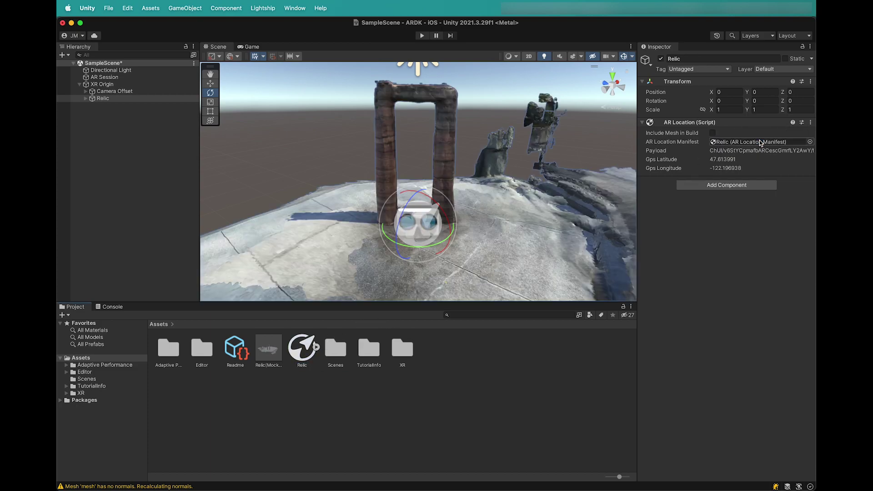
scroll(529, 162, down, 5)
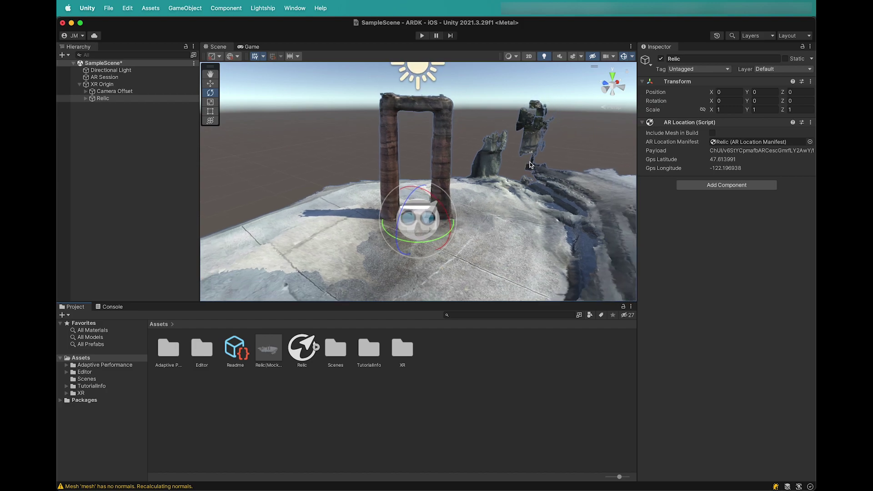
scroll(530, 164, up, 2)
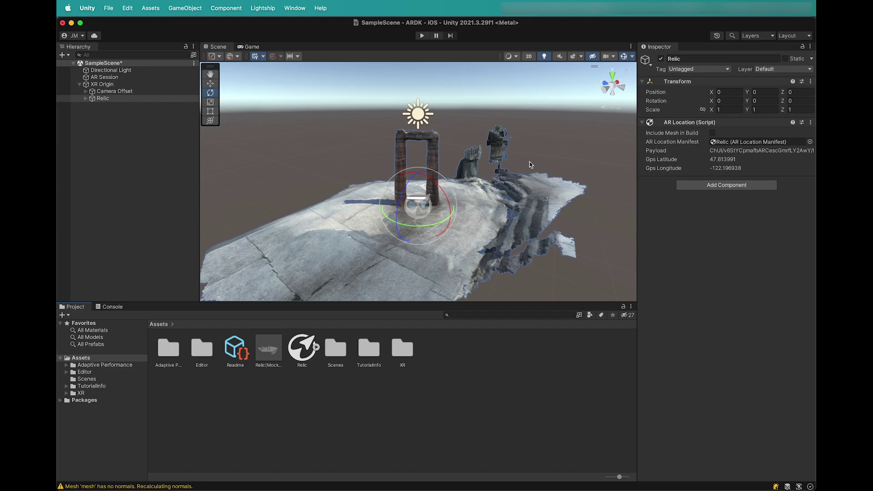
click(712, 133)
Add a 3D Cube, keeping the default name Cube, as a child of Relic.
click(85, 99)
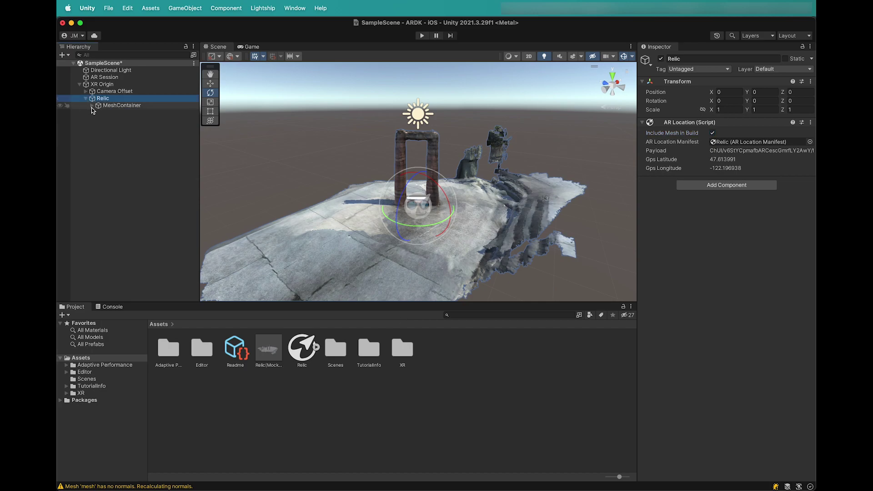
click(92, 106)
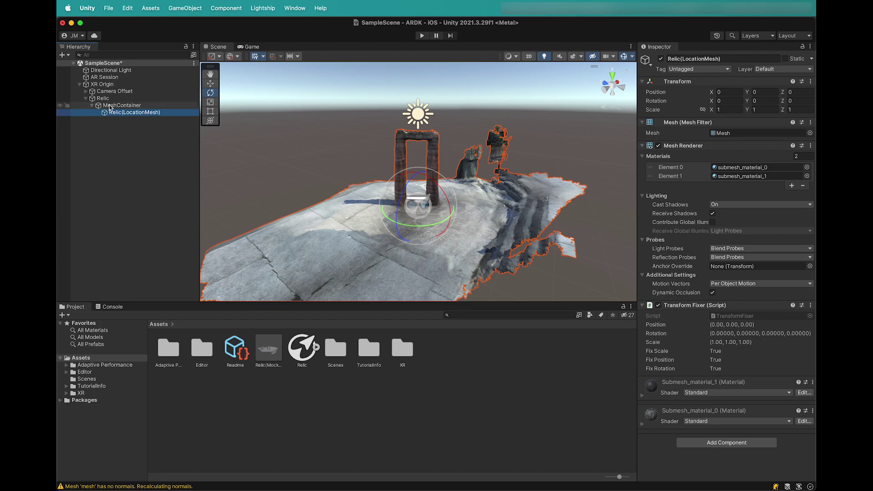
click(103, 98)
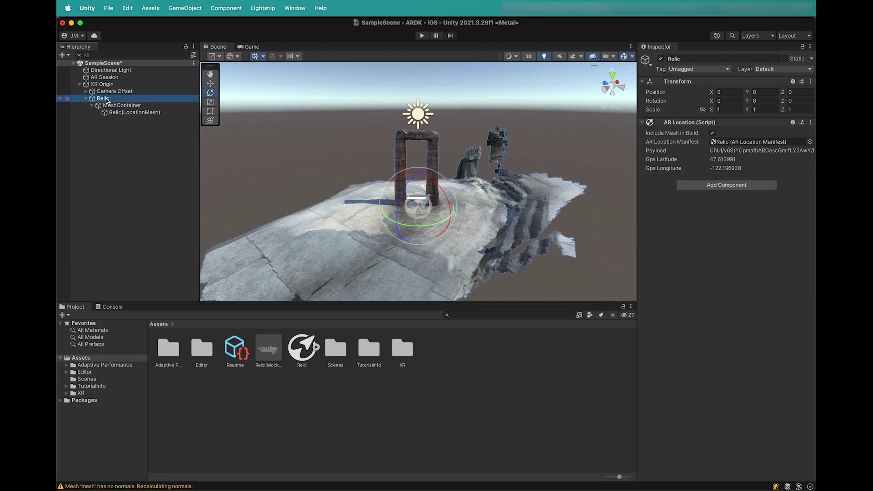
right_click(107, 101)
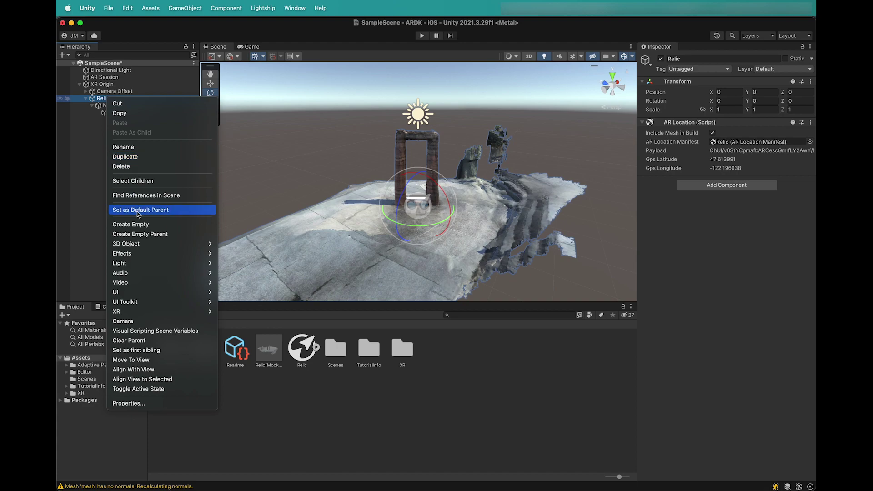
mouse_move(212, 246)
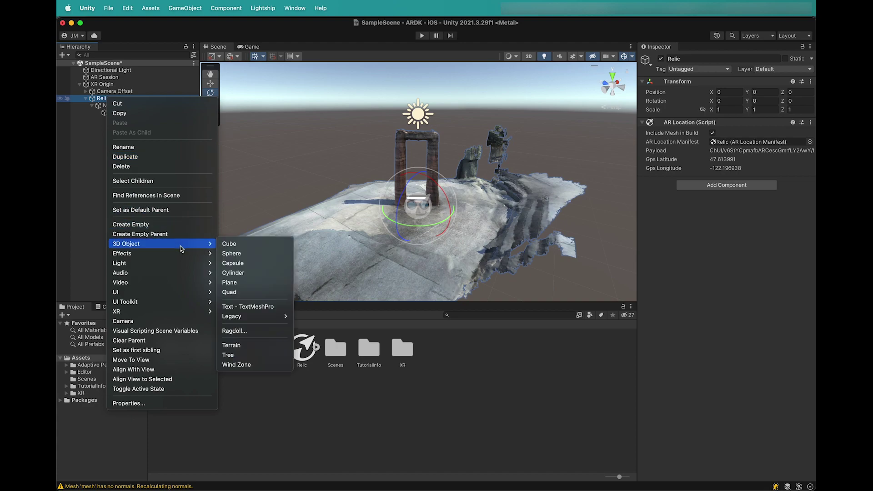
click(229, 244)
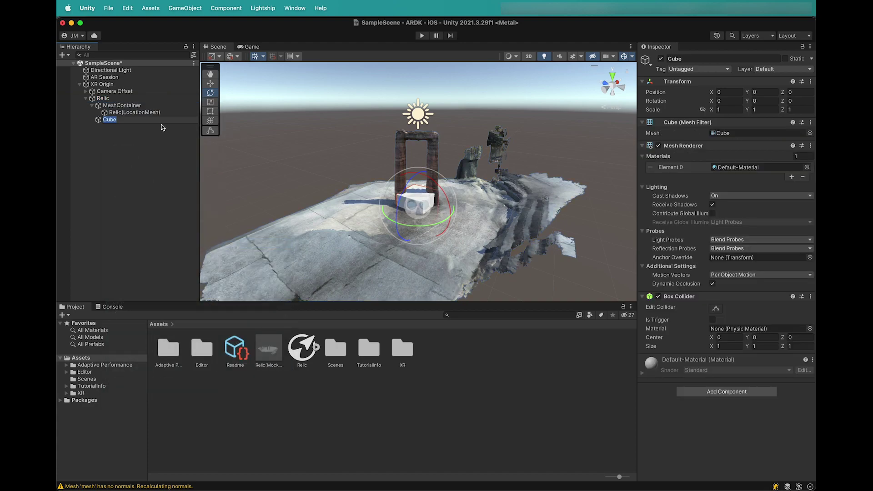
click(150, 138)
Move the Cube beside the arch to X -0.92, Y 0.52, Z 1.25.
click(145, 120)
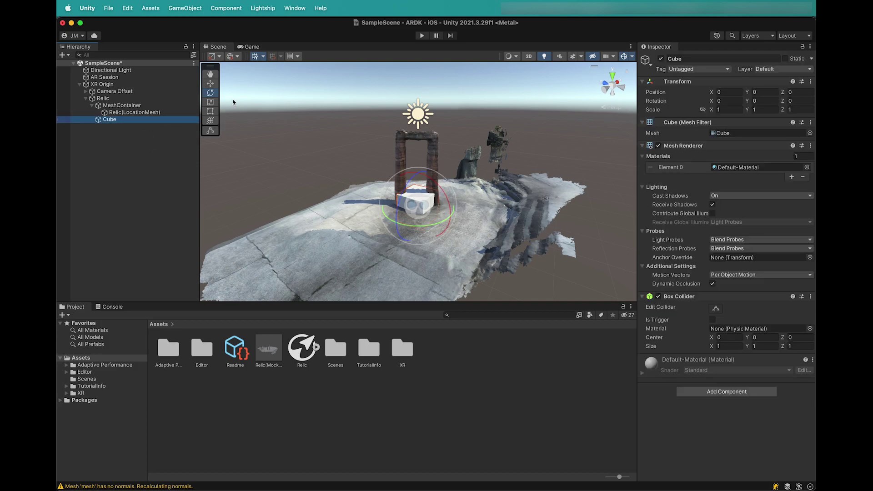
click(210, 84)
mouse_move(394, 197)
mouse_down()
mouse_move(369, 195)
mouse_move(374, 164)
mouse_move(392, 186)
mouse_up()
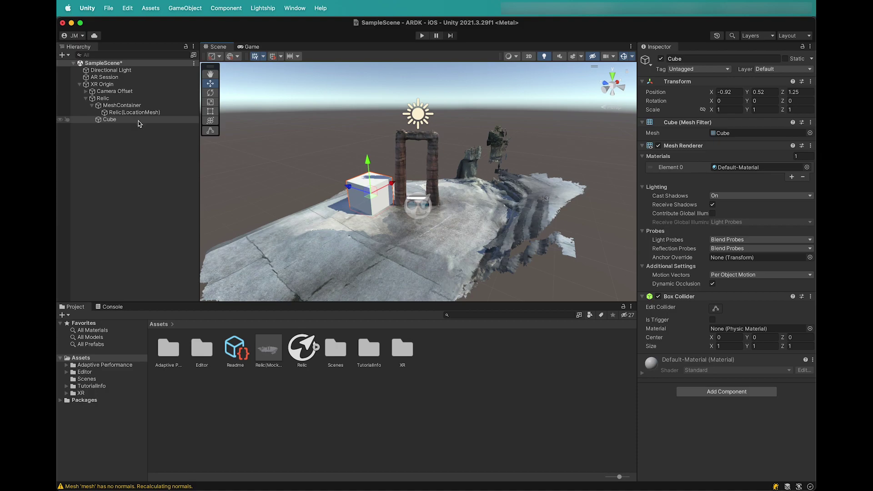
Add a second cube, Cube (1), under Relic and raise it above the ground.
click(122, 98)
right_click(124, 98)
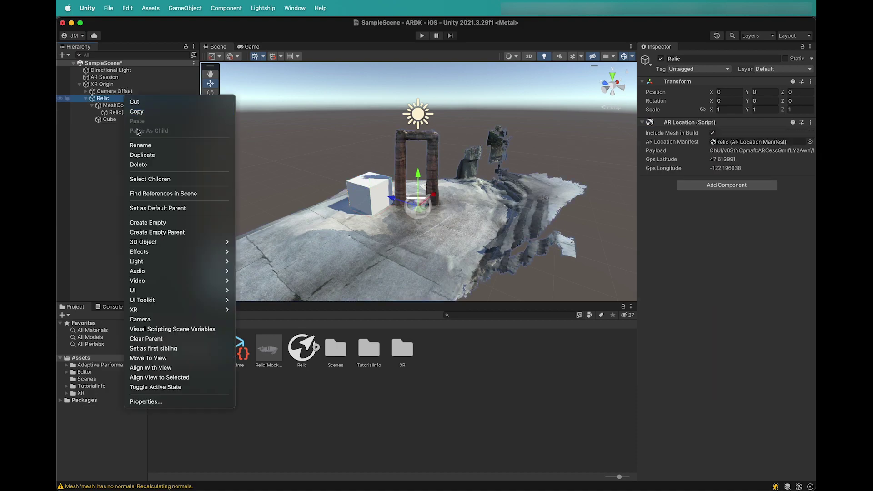
mouse_move(162, 241)
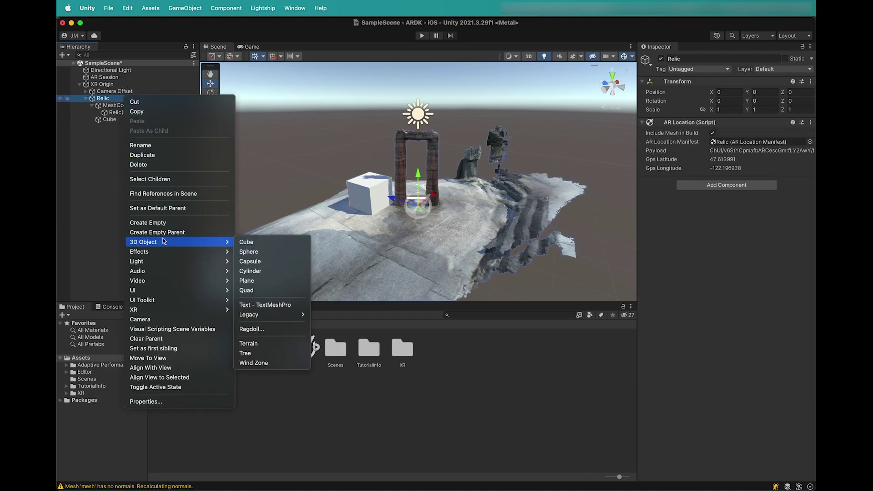
click(269, 244)
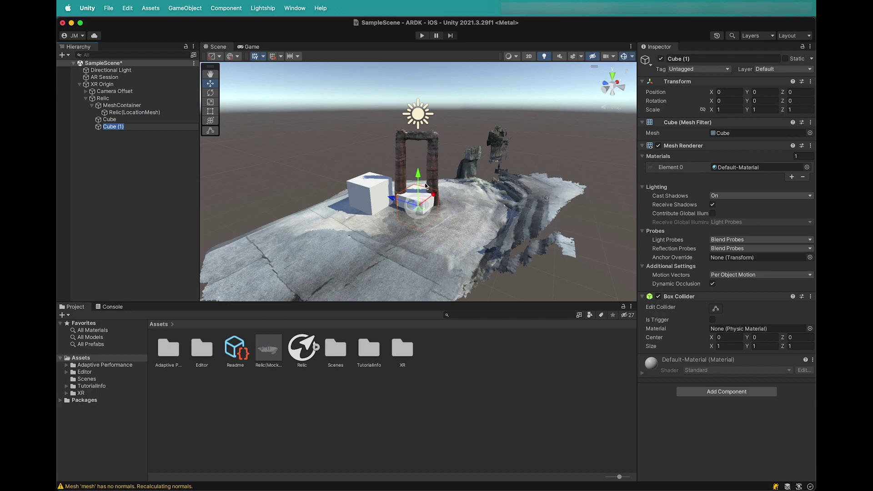
drag(418, 180, 418, 170)
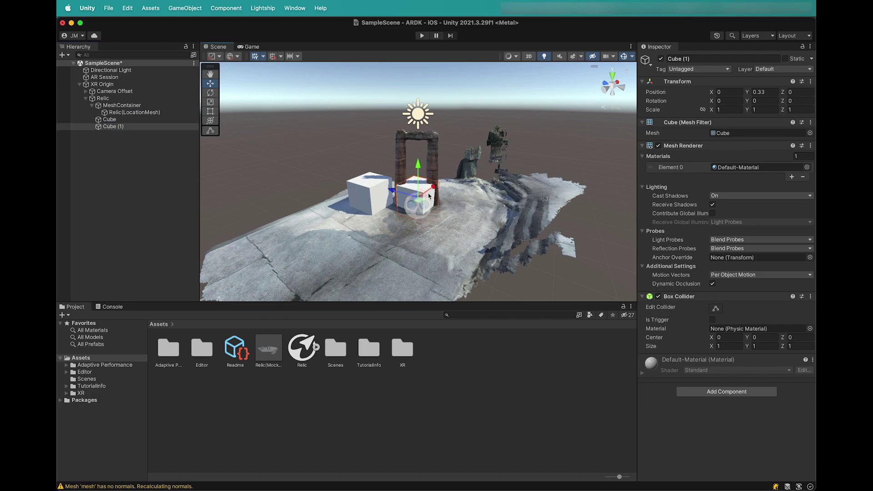
Scale Cube (1) to 0.5 on X, Y and Z and place it at the arch's base.
click(729, 109)
text(.5)
key(Tab)
text(.5)
key(Tab)
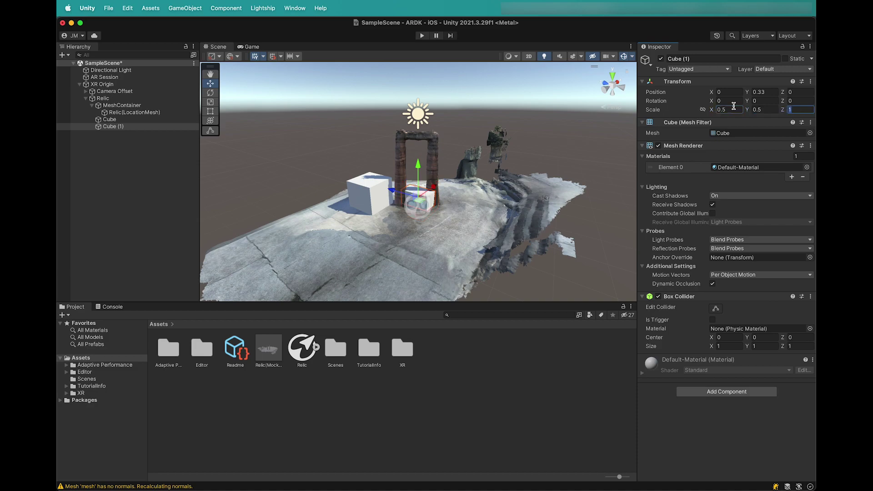
text(.5)
scroll(437, 189, up, 5)
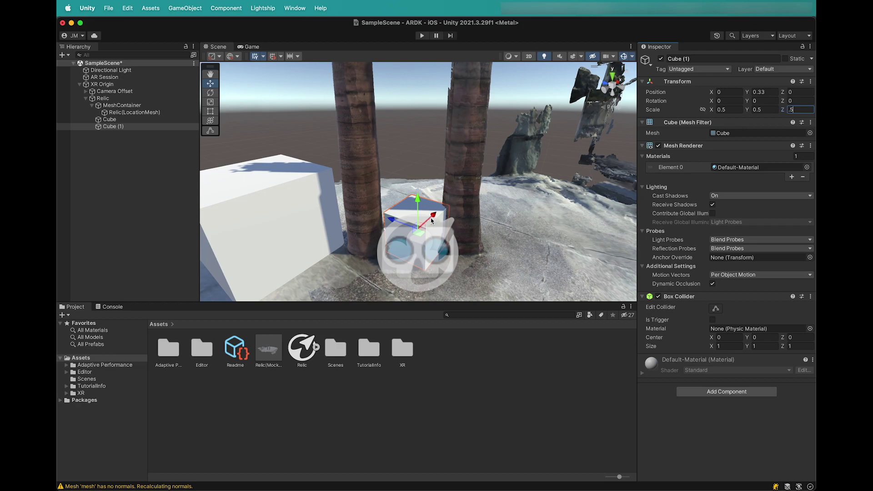
drag(418, 232, 414, 225)
scroll(500, 202, down, 10)
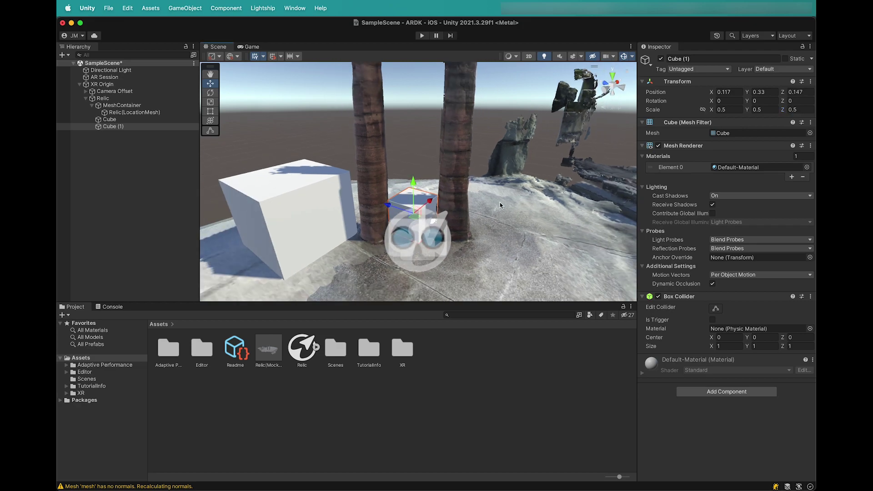
scroll(500, 205, down, 3)
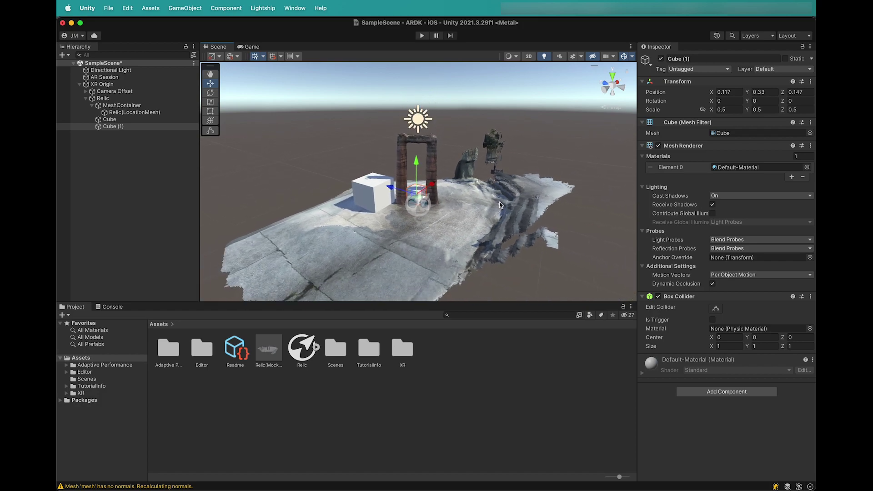
click(422, 36)
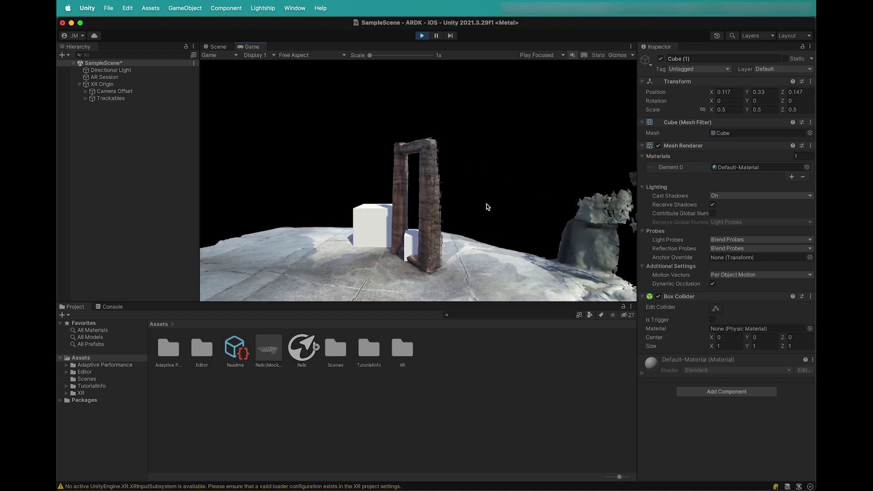
click(423, 35)
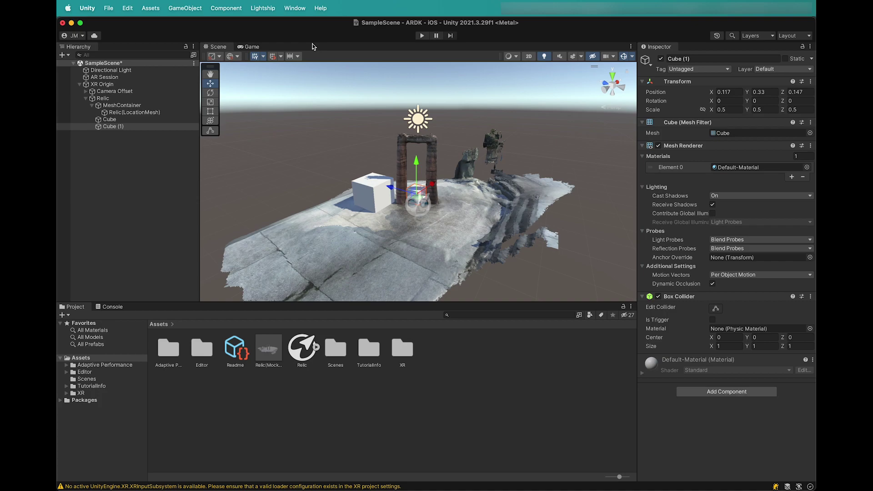
Enable Editor playback in Lightship Settings using the Relic playback dataset, then close Project Settings.
click(263, 8)
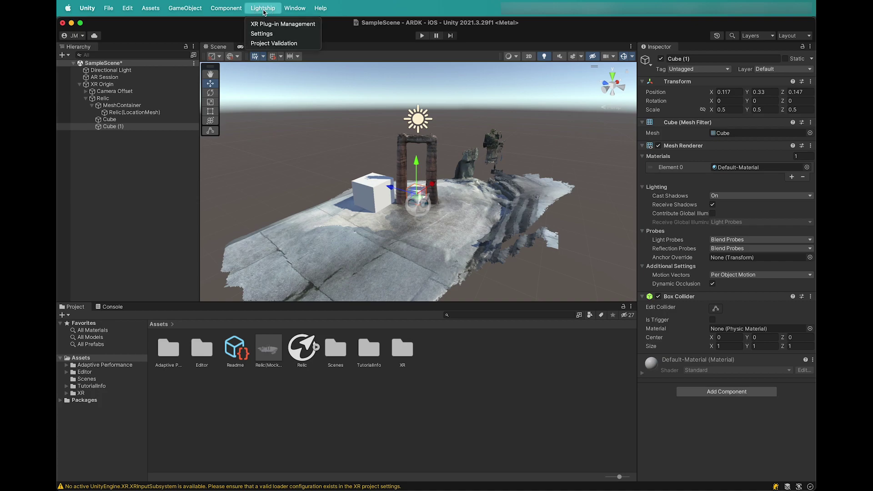
click(287, 36)
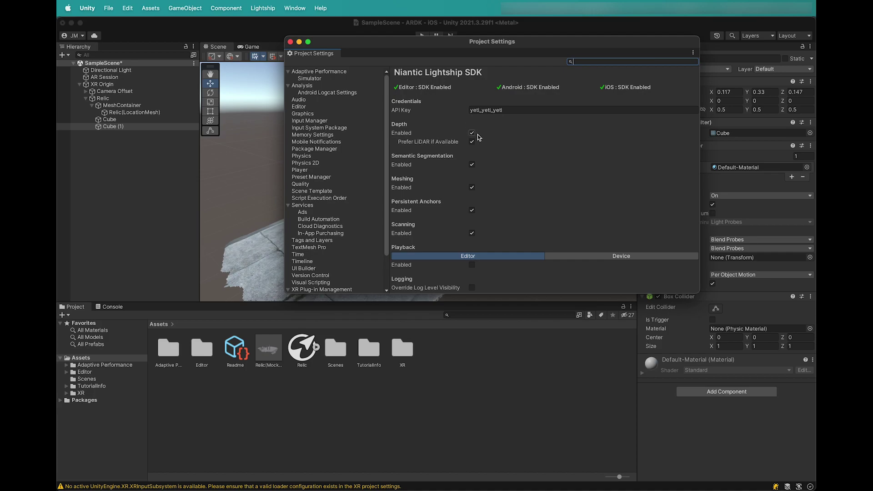
click(472, 265)
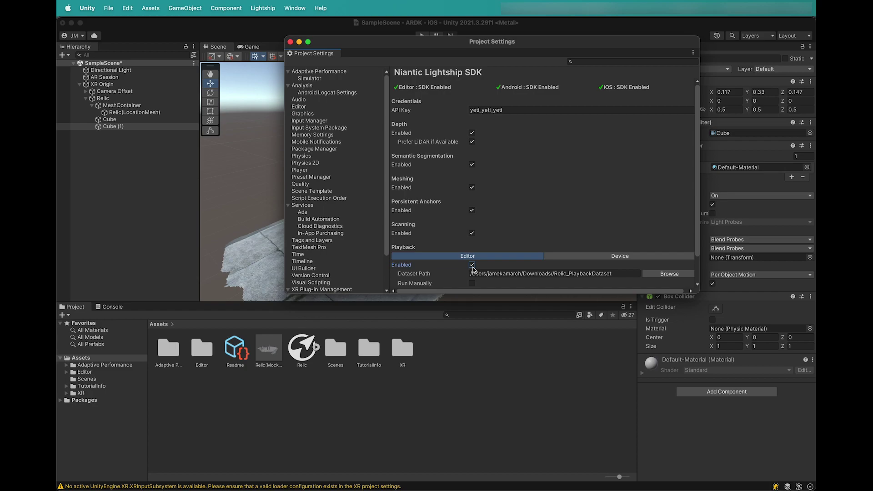
click(289, 41)
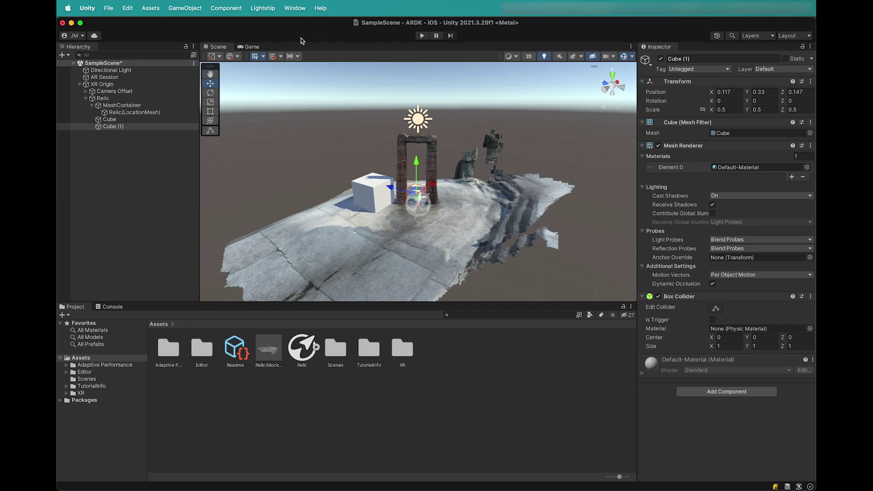
Run the Relic playback in the iPad Simulator view, showing both cubes by the arch, then stop.
click(252, 47)
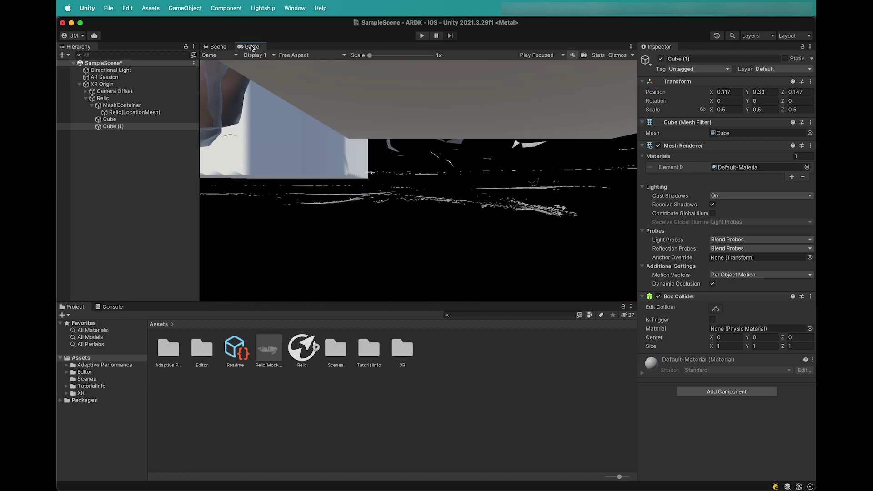
click(223, 56)
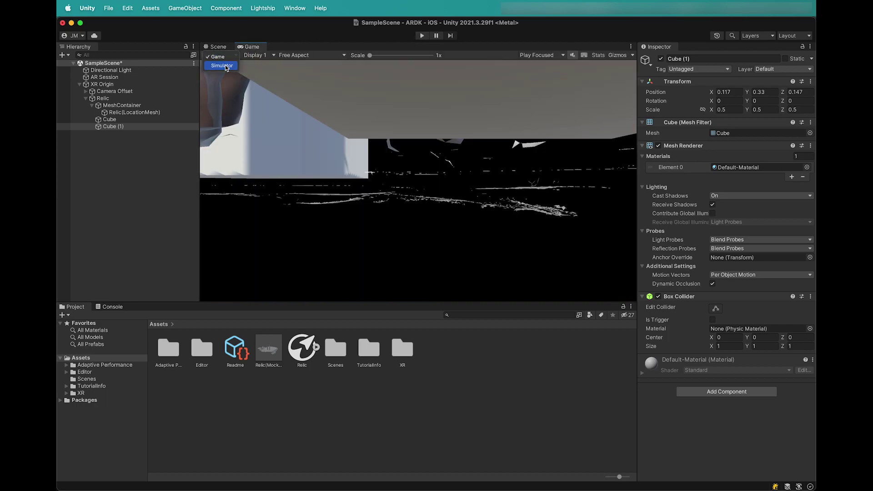
click(223, 65)
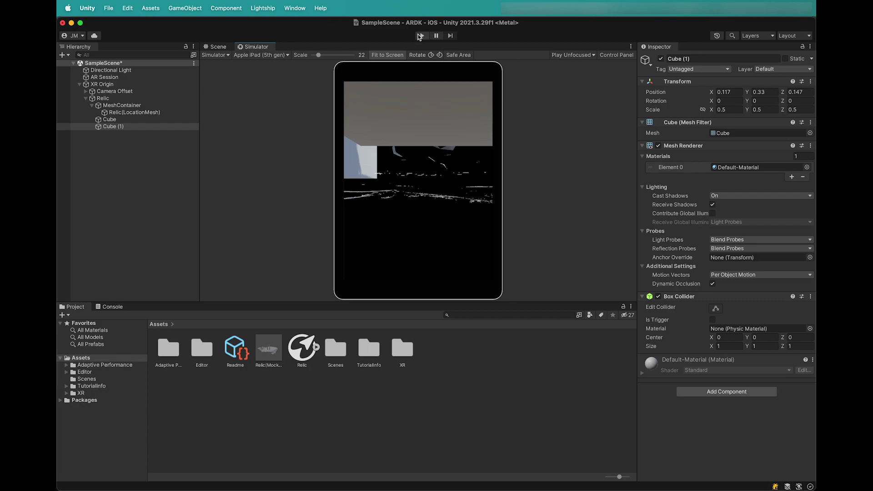
click(422, 36)
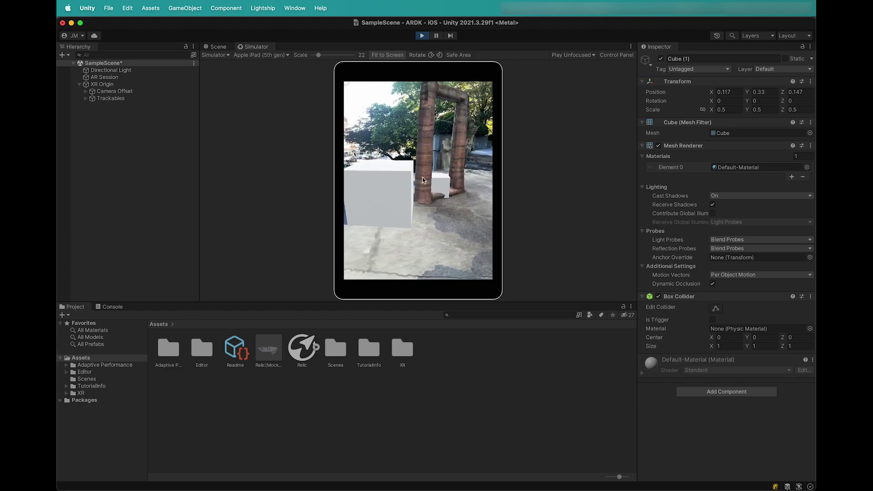
click(421, 36)
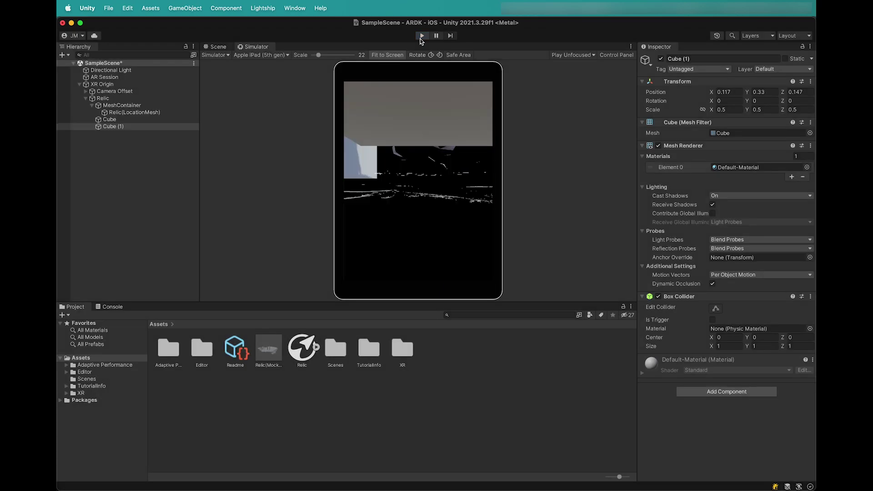
Dock the simulator beside the scene view, raise Cube (1) slightly and move Cube into the arch.
drag(246, 46, 525, 151)
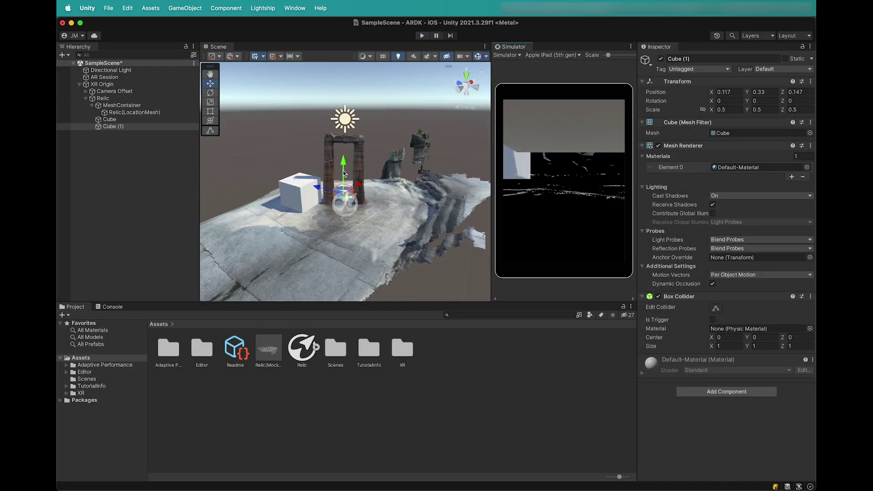
drag(344, 177, 345, 170)
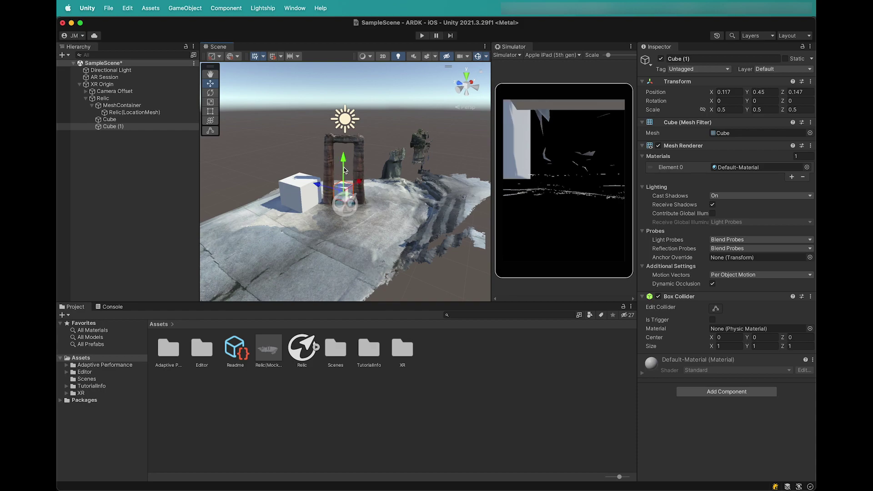
click(299, 194)
drag(299, 191, 321, 166)
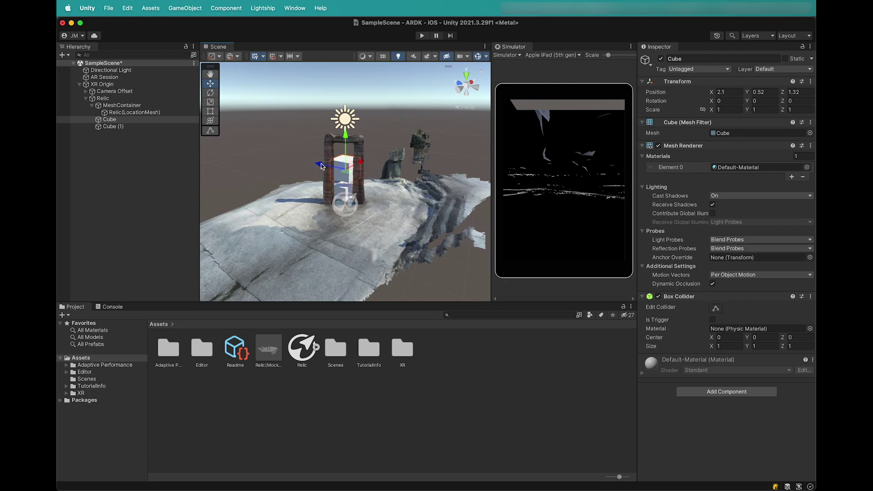
Preview the playback in the Simulator, nudging a cube, then stop and select Relic(LocationMesh).
click(422, 36)
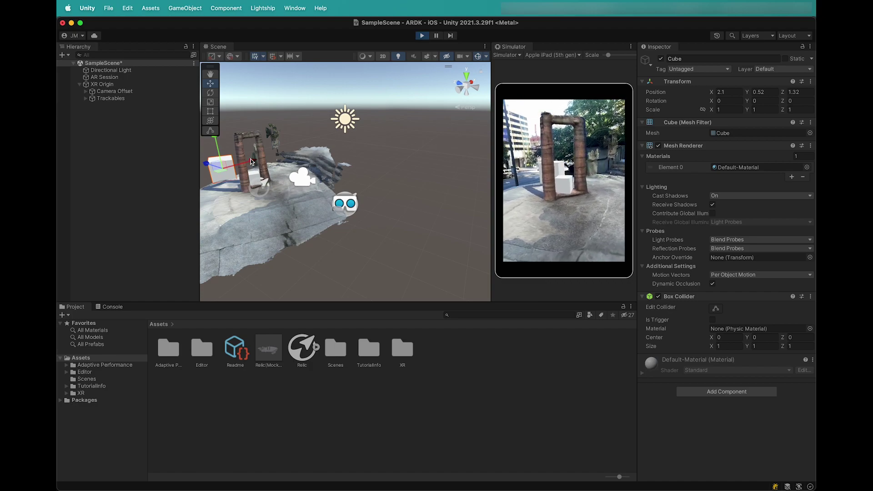
mouse_move(252, 161)
mouse_down()
mouse_move(274, 159)
mouse_move(235, 161)
mouse_move(260, 162)
mouse_up()
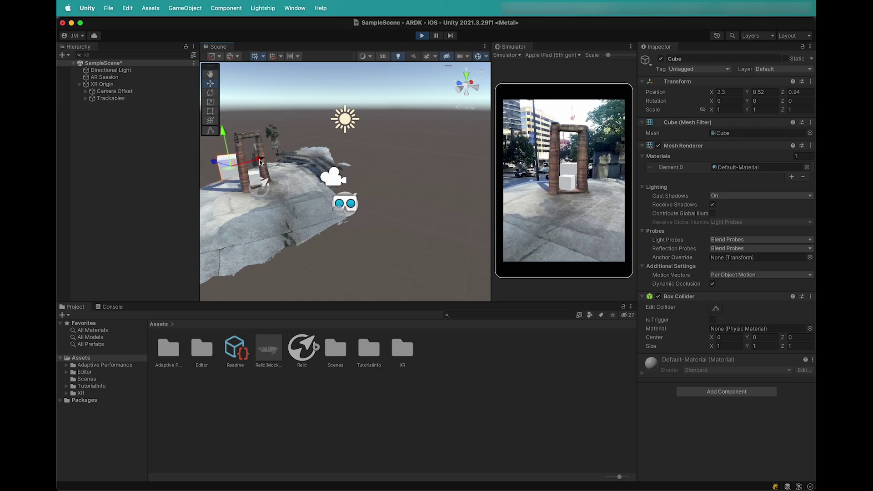
click(423, 36)
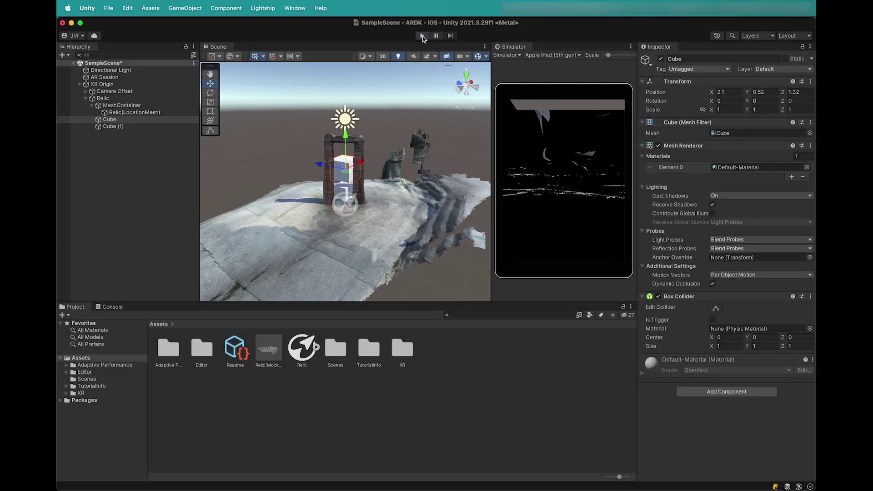
click(136, 113)
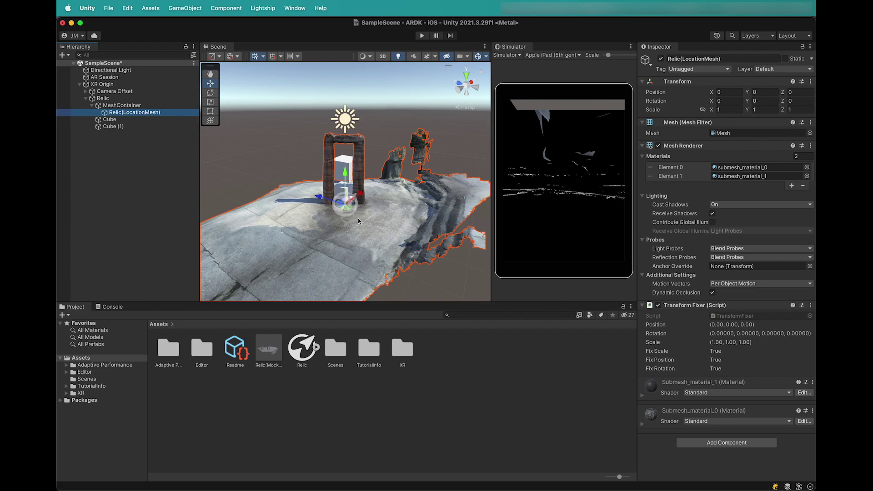
Import the InvisibleWithOcclusion shader into Assets and create a material named 'invisiblewithocclusions'.
drag(786, 485, 404, 397)
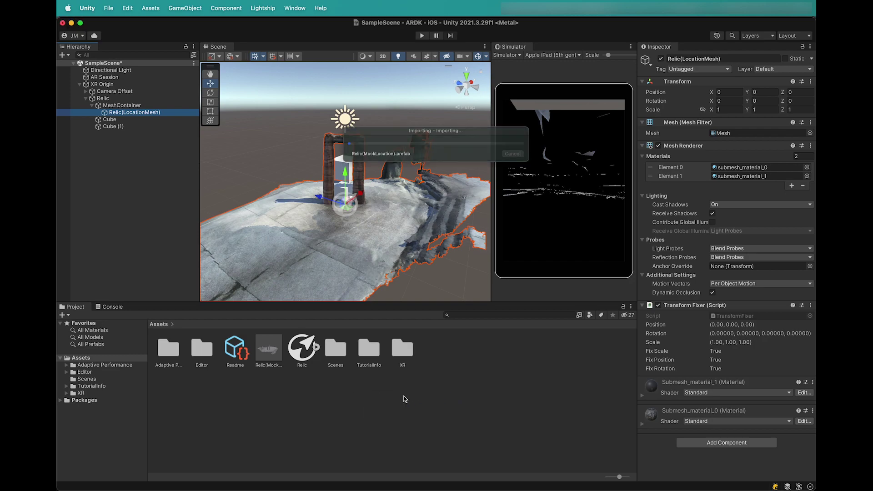
click(312, 392)
right_click(288, 387)
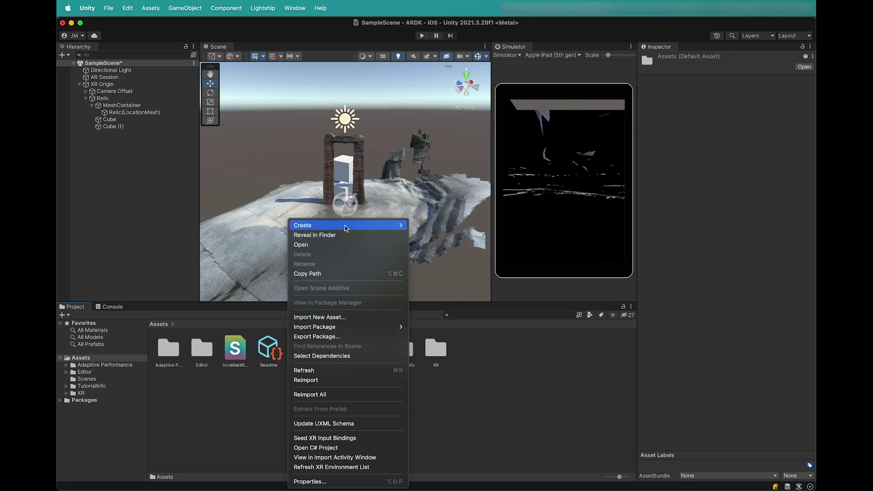
mouse_move(346, 228)
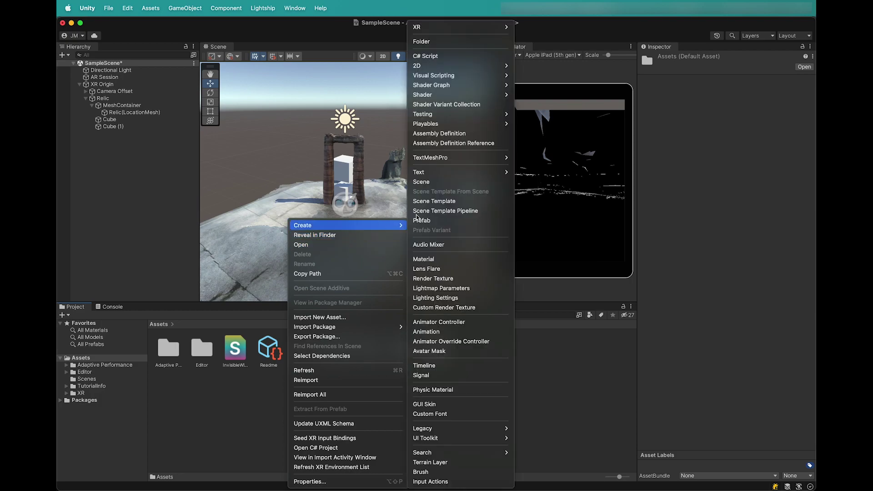
click(449, 260)
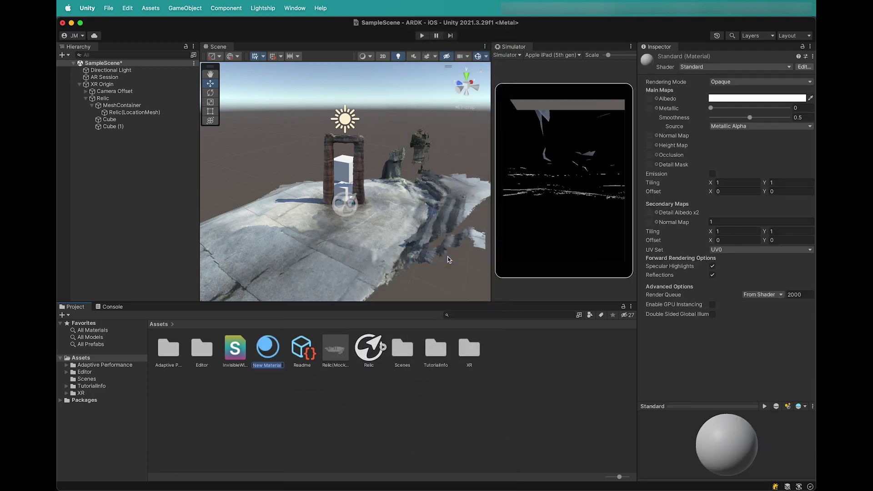
key(BackSpace)
text(invisiblewithocclusions)
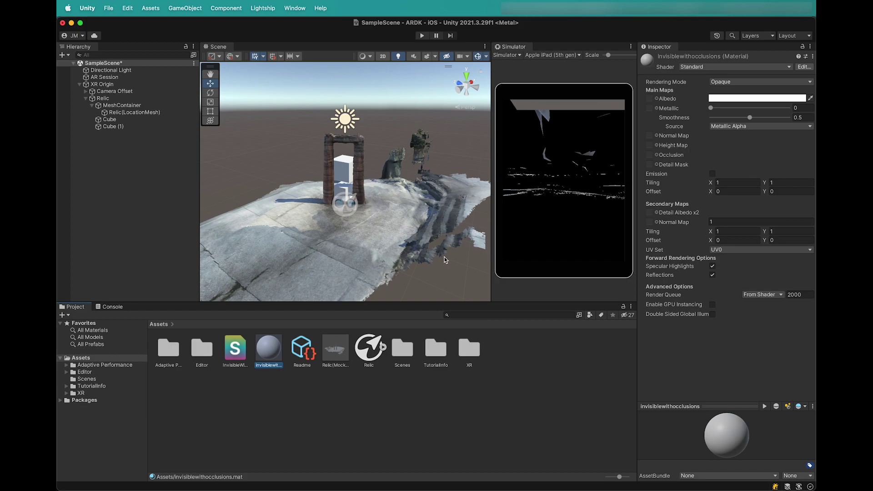
Set the new material's shader to Custom/InvisibleWithOcclusion.
click(720, 67)
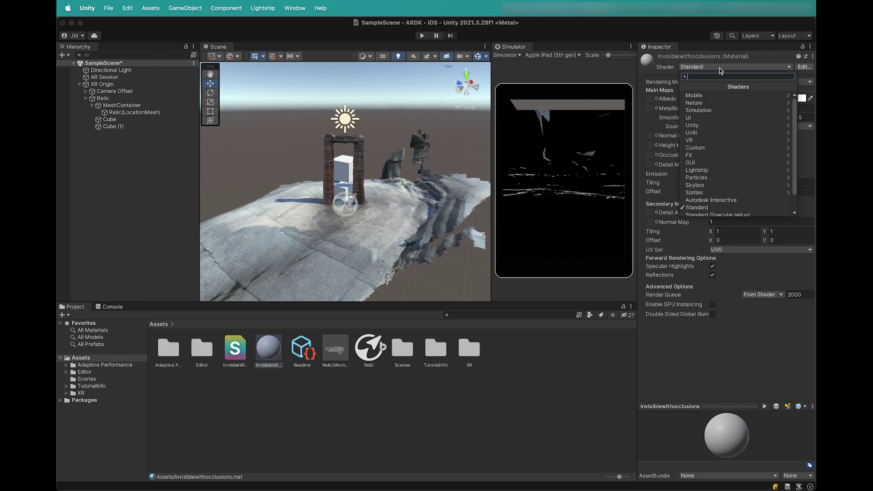
text(invisi)
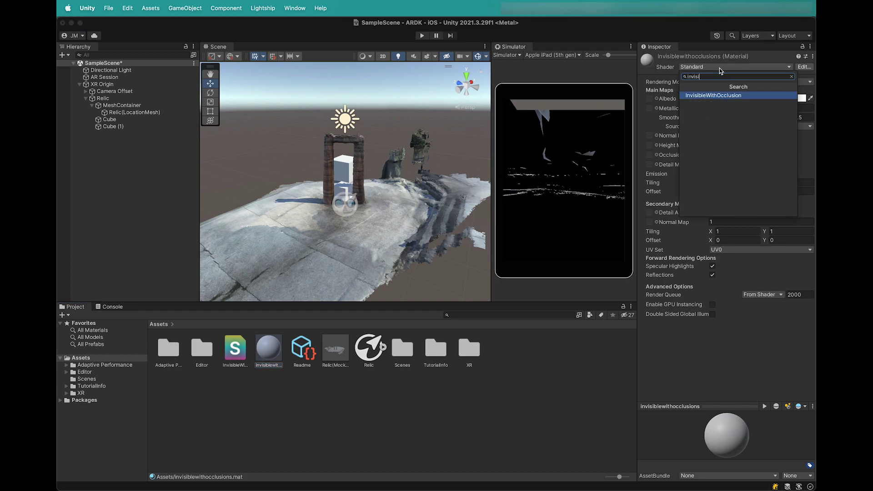
click(723, 95)
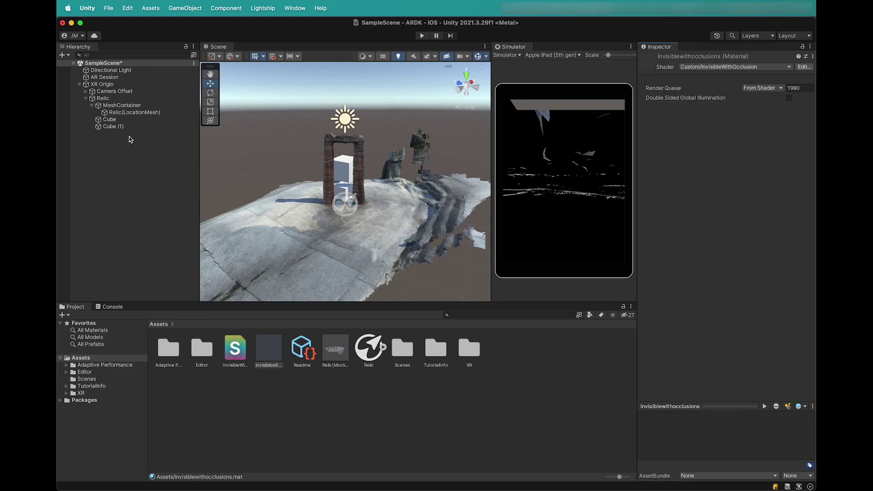
Put invisiblewithocclusions on Relic(LocationMesh) Elements 0 and 1, then run and stop a playback test.
click(132, 113)
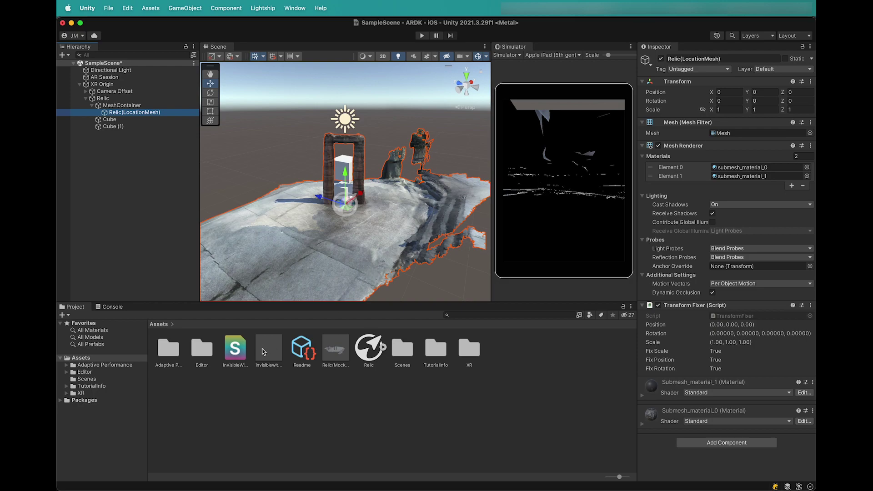
drag(266, 351, 731, 171)
drag(270, 349, 723, 177)
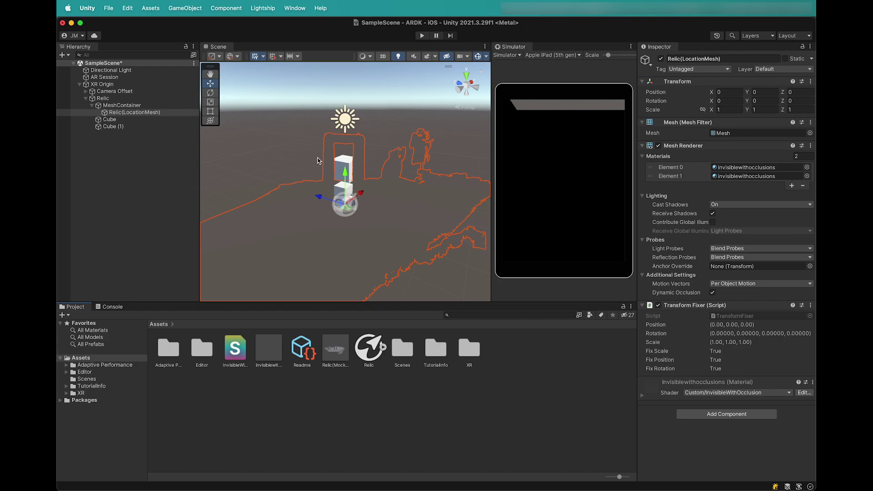
click(422, 37)
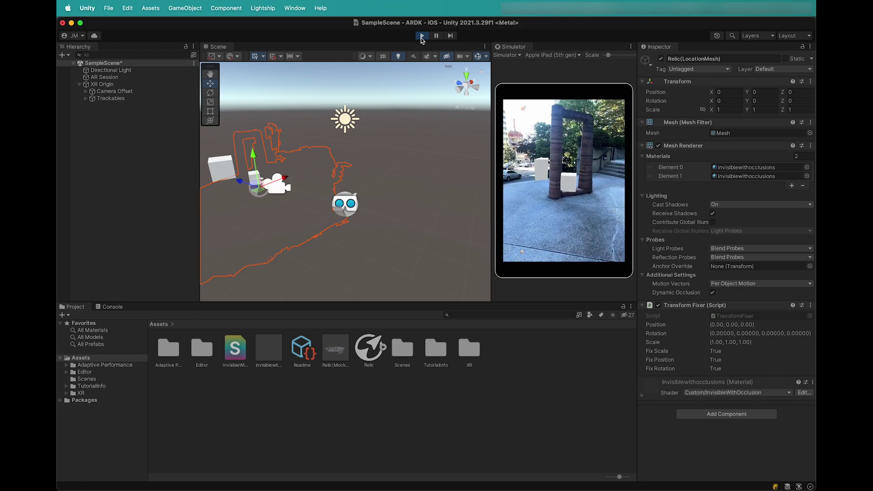
click(421, 36)
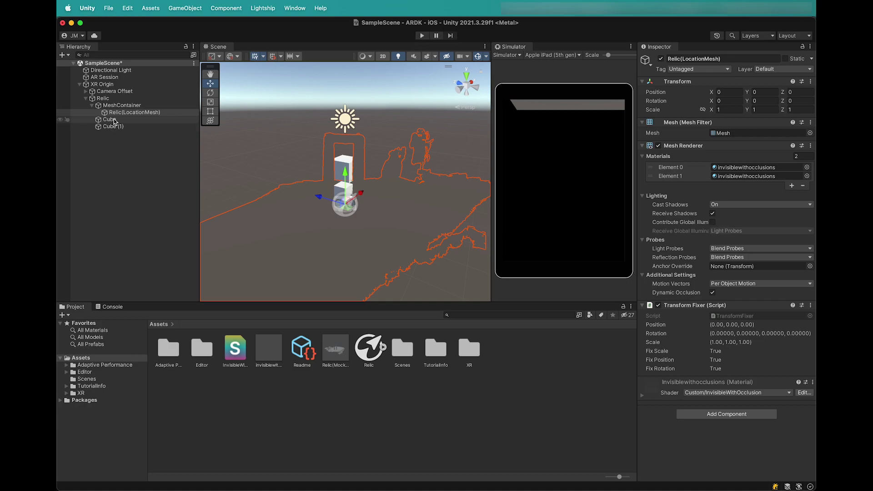
click(115, 107)
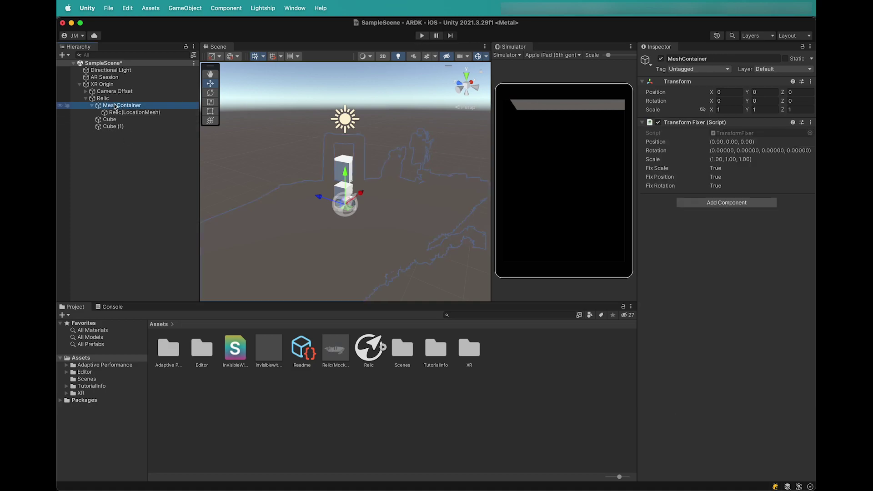
click(109, 100)
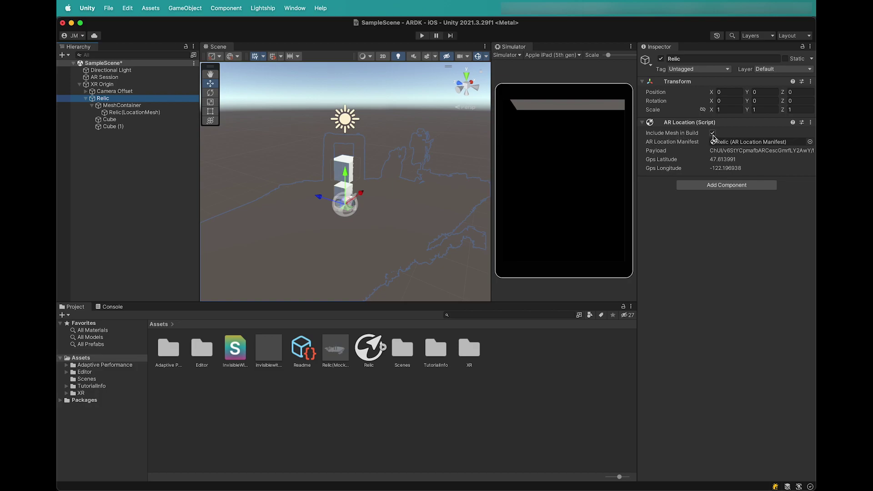
click(129, 86)
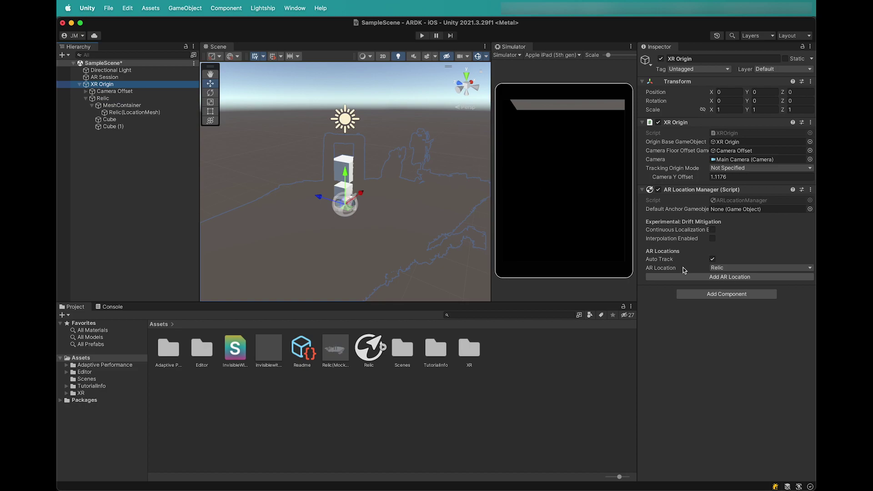